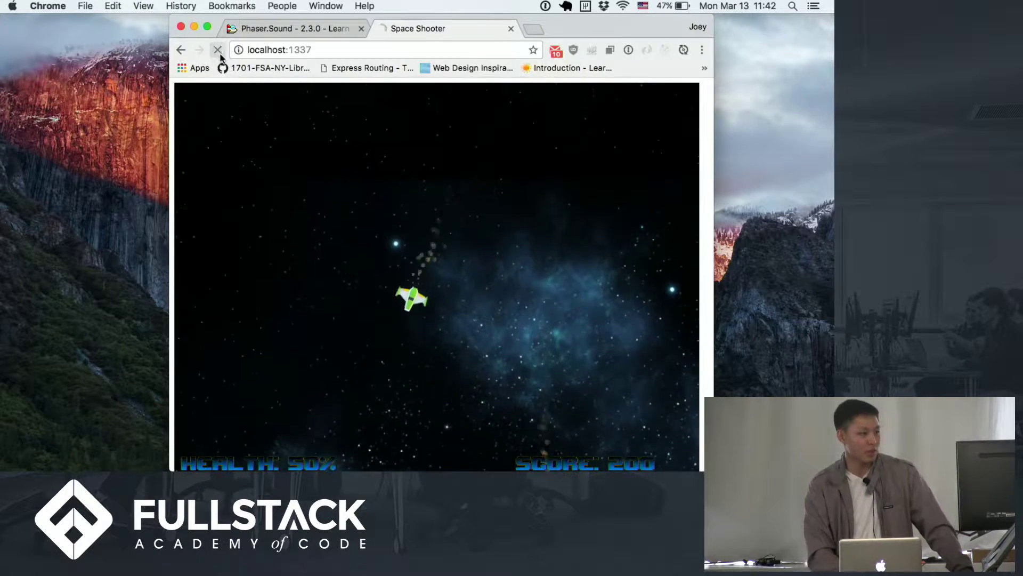
# - Reload the Chrome page to restart Space Shooter from full health and zero score
pyautogui.click(218, 50)
# - Steer the ship left and right firing lasers, and collect a health pill
pyautogui.press('Left')
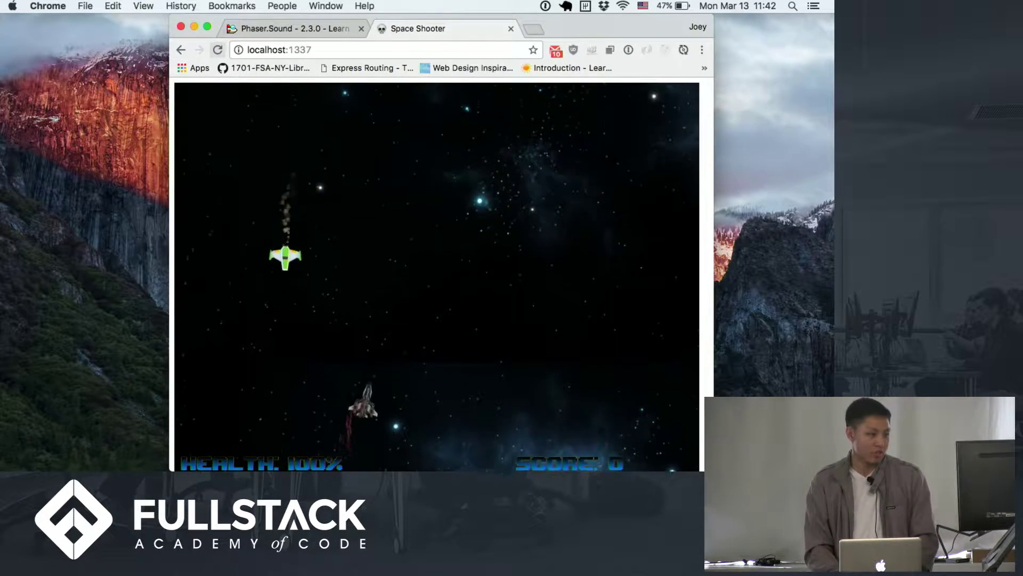
pyautogui.press('Right')
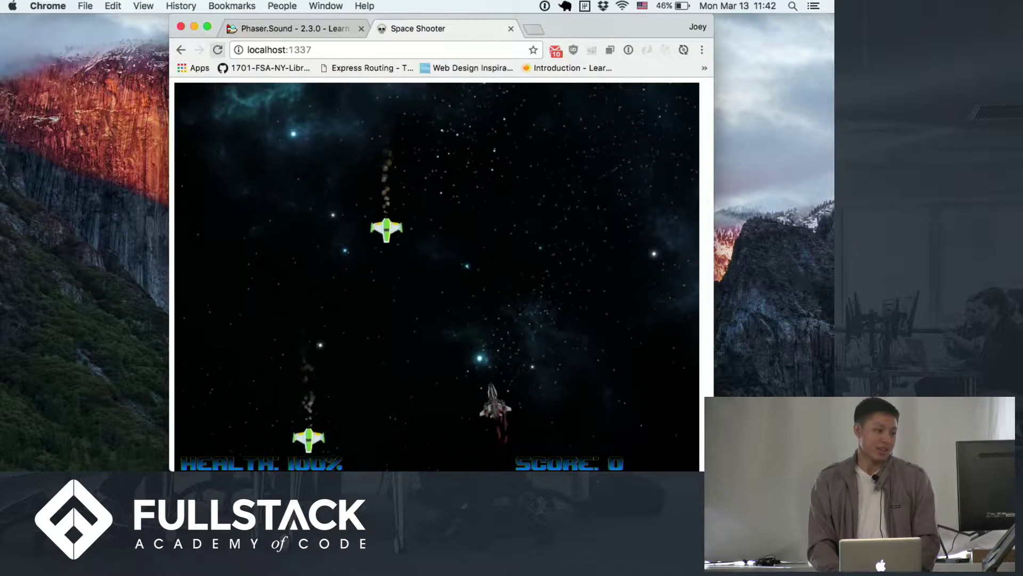
pyautogui.press('Left')
pyautogui.press('space')
pyautogui.press('Right')
pyautogui.press('space')
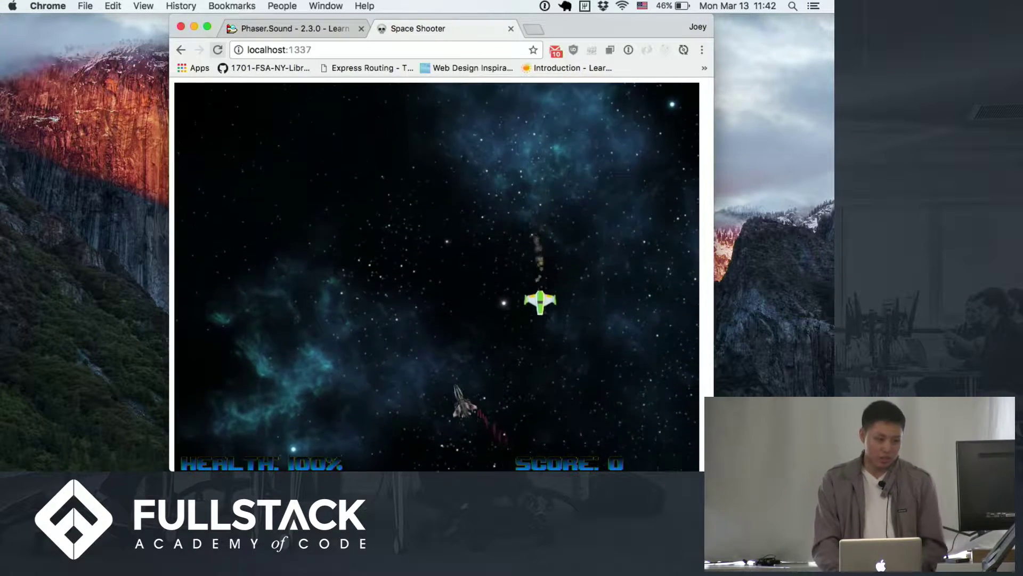
pyautogui.press('Left')
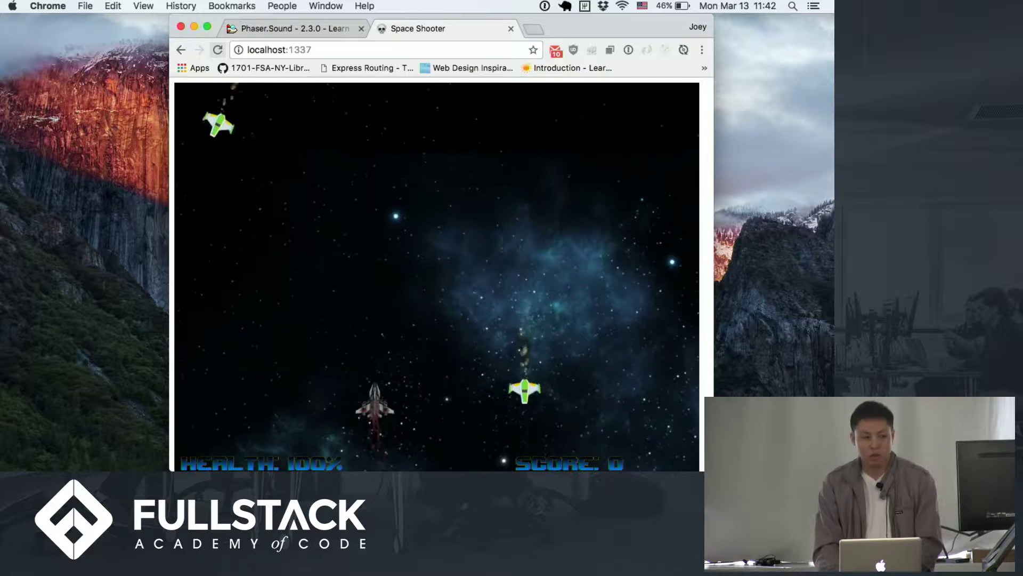
pyautogui.press('Right')
pyautogui.press('Left')
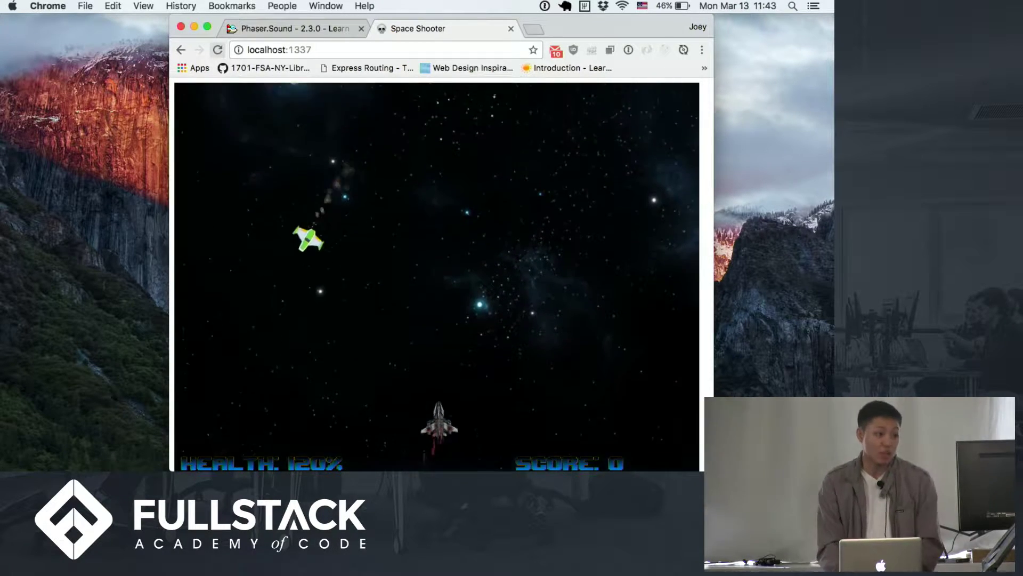
# - Fly up to mid-screen and shoot down two enemy ships
pyautogui.press('Right')
pyautogui.press('Up')
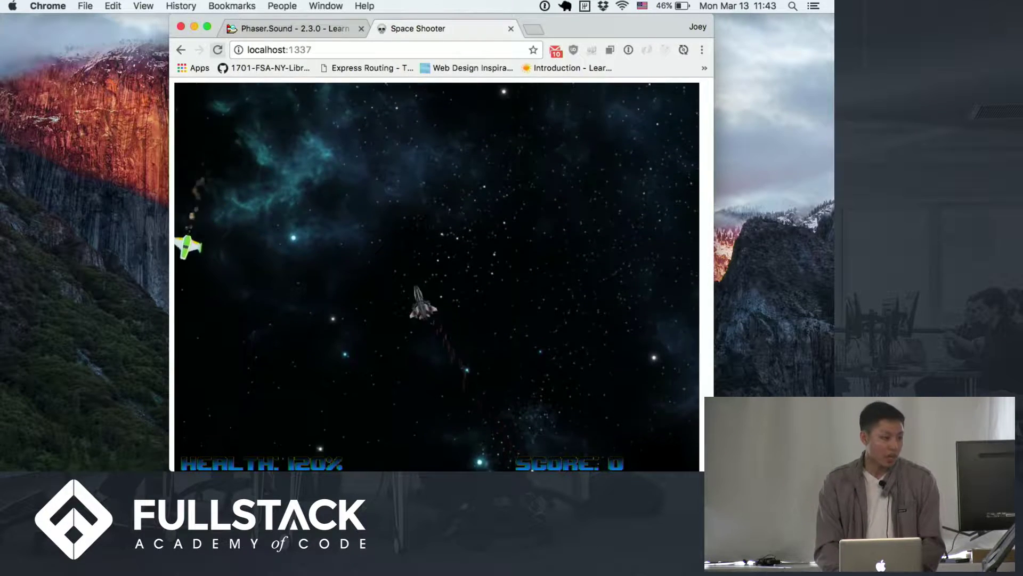
pyautogui.press('Left')
pyautogui.press('space')
pyautogui.press('Right')
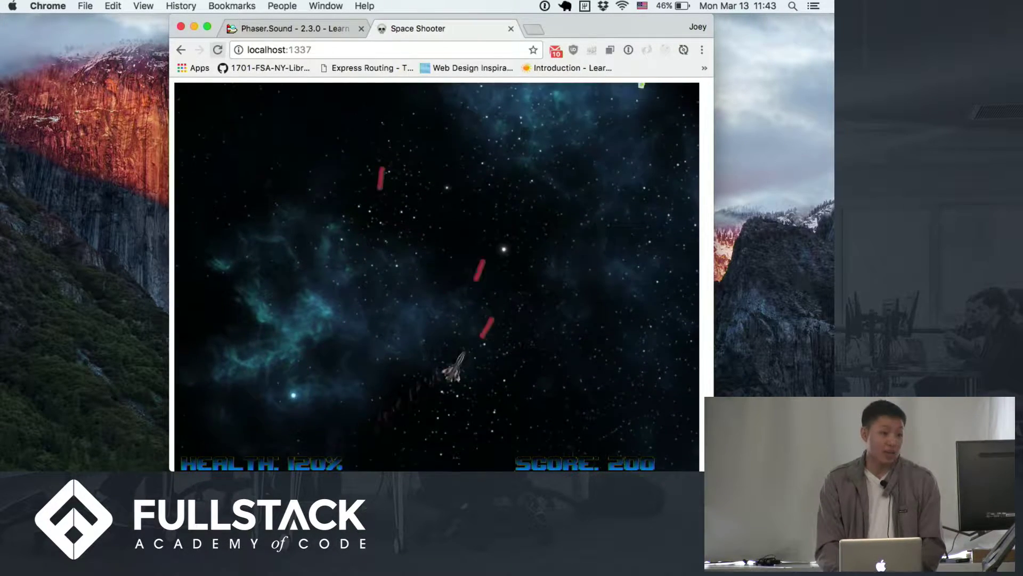
pyautogui.press('Right')
pyautogui.press('space')
# - Sweep and dodge side to side while firing at enemies
pyautogui.press('Left')
pyautogui.press('space')
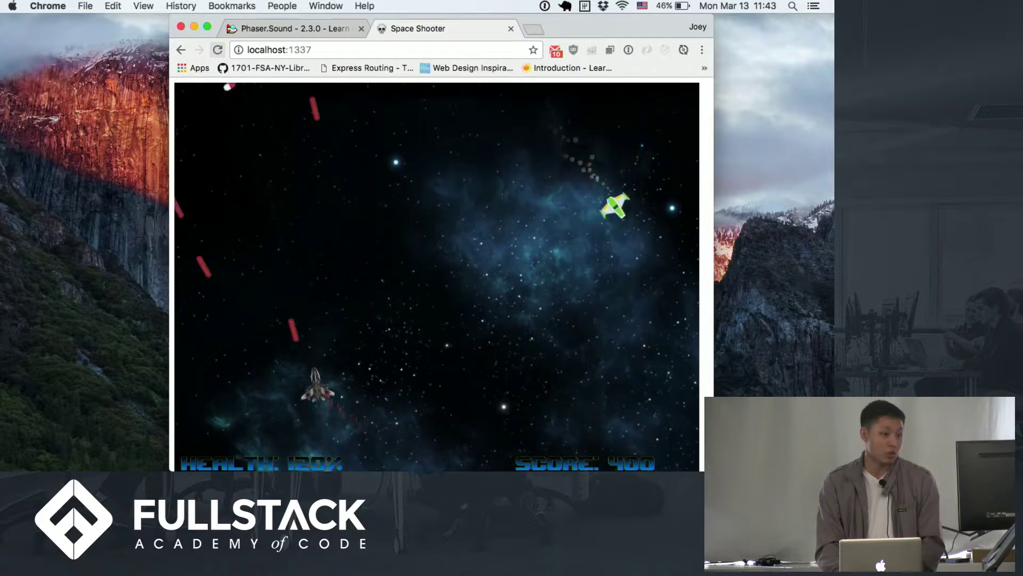
pyautogui.press('Right')
pyautogui.press('space')
pyautogui.press('Left')
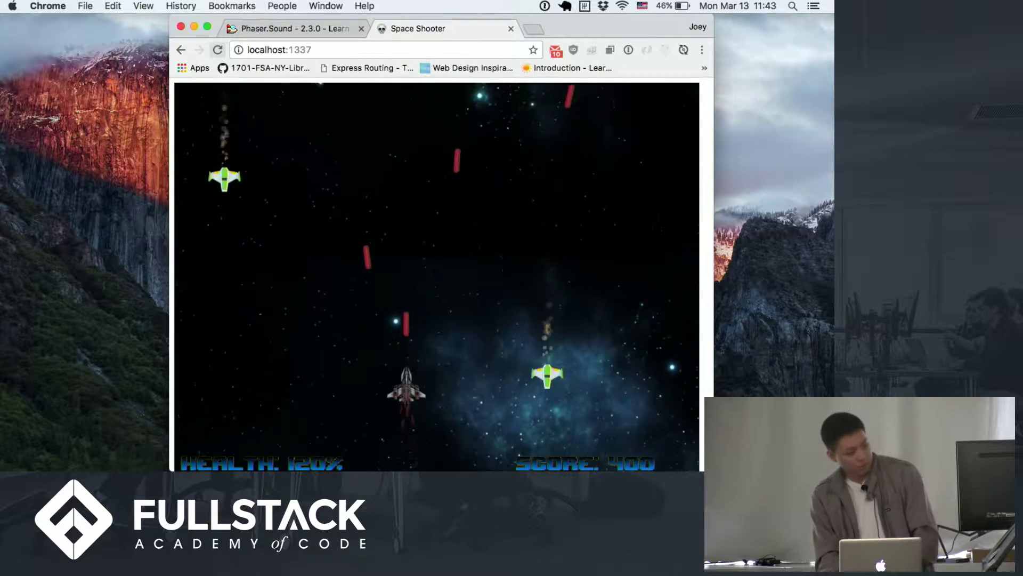
pyautogui.press('space')
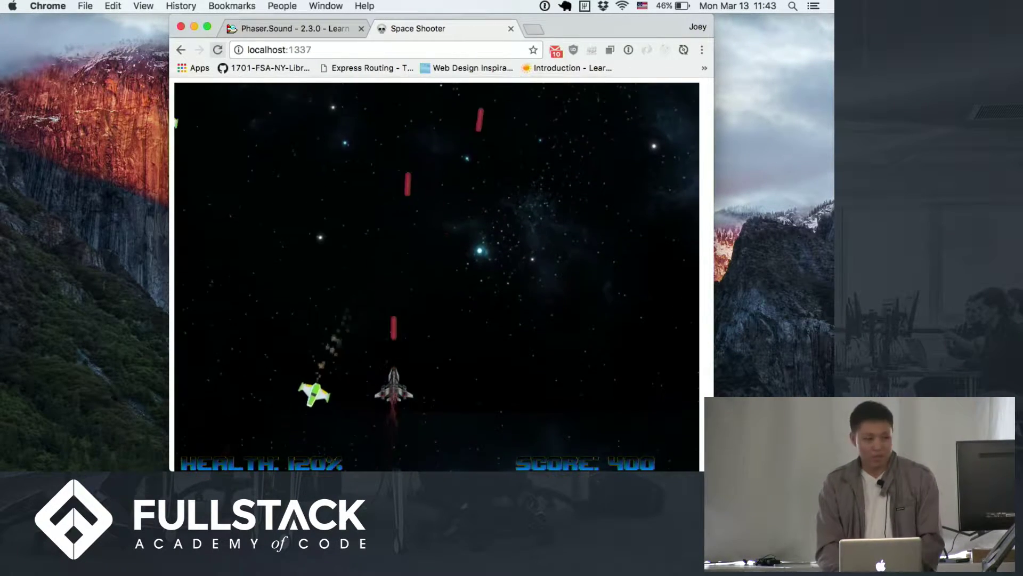
pyautogui.press('Right')
pyautogui.press('space')
pyautogui.press('Left')
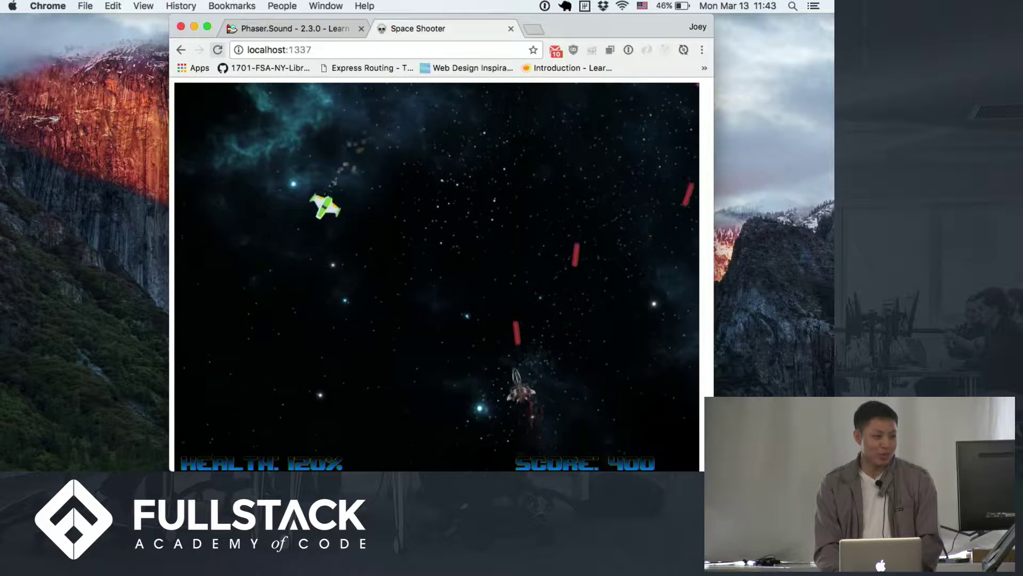
pyautogui.press('space')
# - Reposition the ship and destroy several more enemy ships
pyautogui.press('Left')
pyautogui.press('Right')
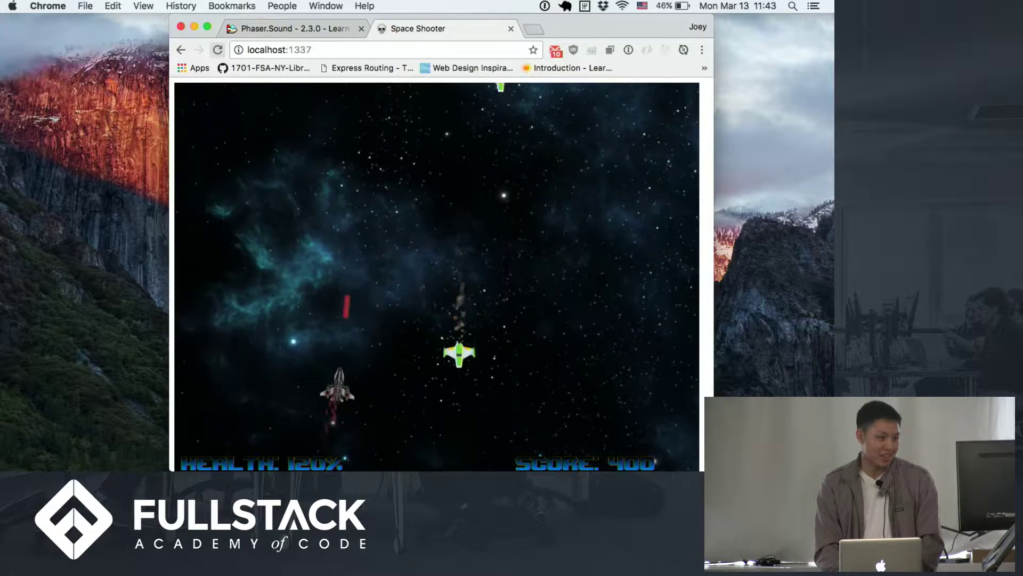
pyautogui.press('space')
pyautogui.press('Right')
pyautogui.press('space')
pyautogui.press('Left')
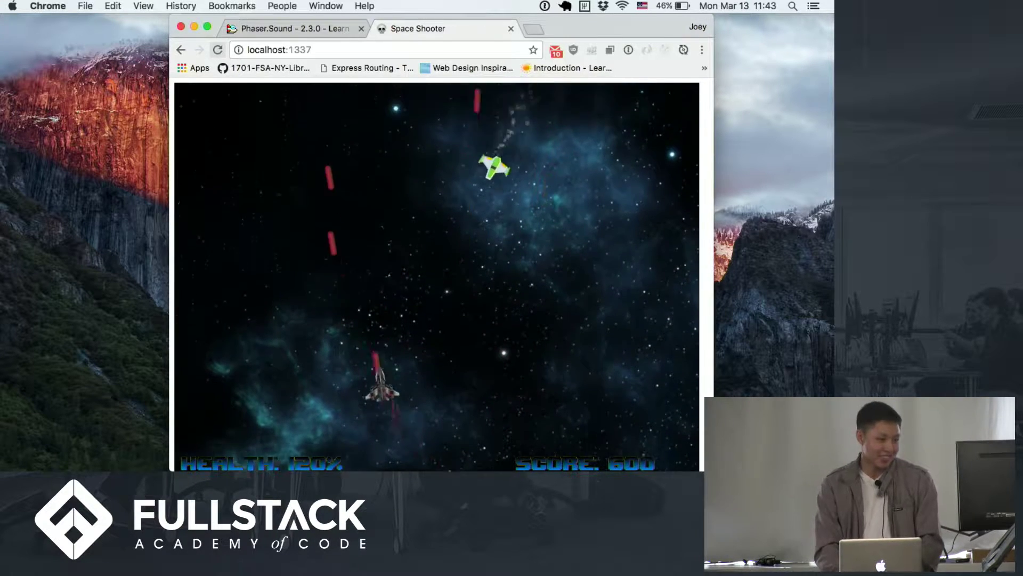
pyautogui.press('Right')
pyautogui.press('space')
pyautogui.press('Right')
pyautogui.press('space')
pyautogui.press('Left')
pyautogui.press('space')
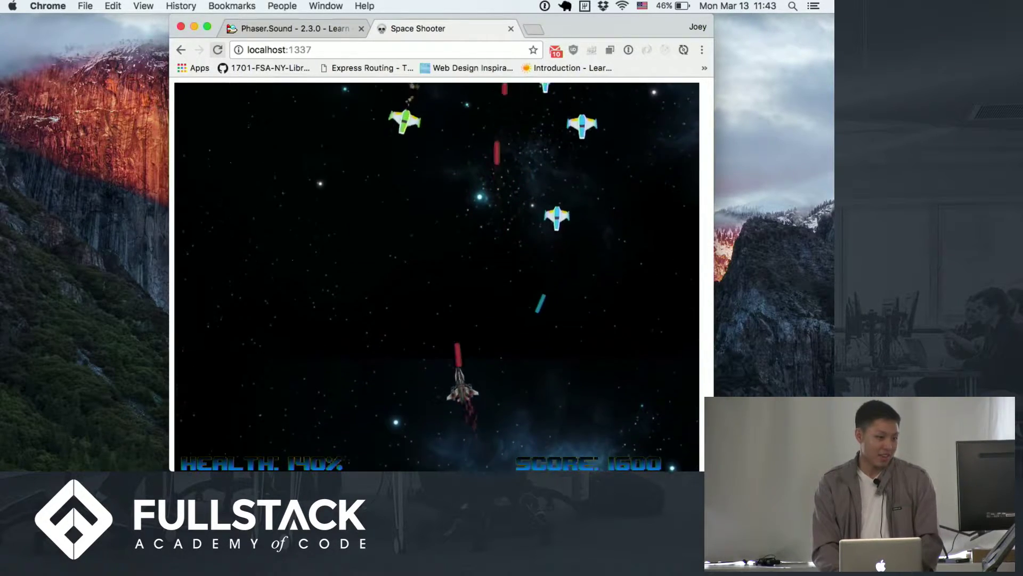
# - Move up to fire at the enemy wave, then dodge it
pyautogui.press('Right')
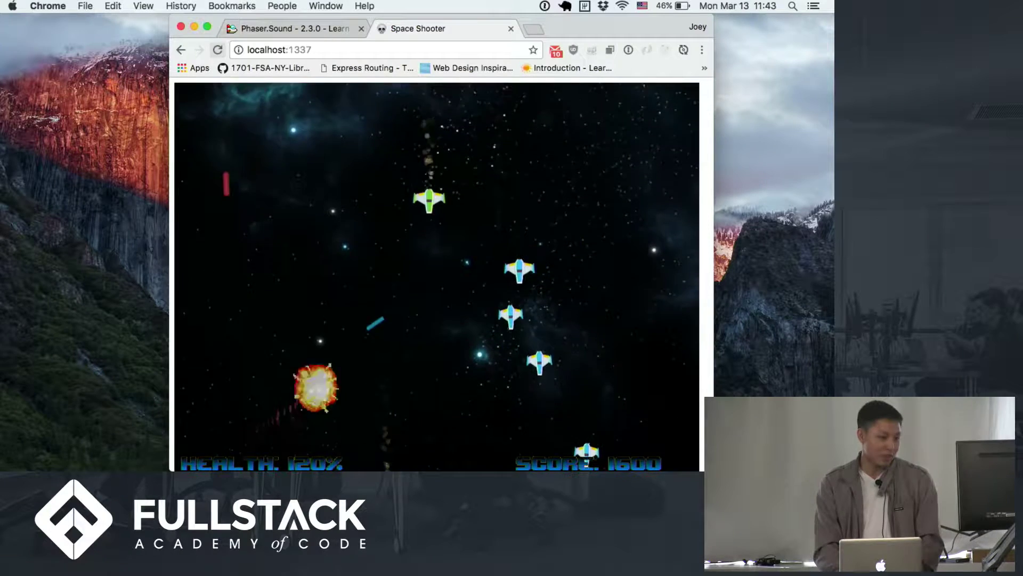
pyautogui.press('Up')
pyautogui.press('space')
pyautogui.press('Right')
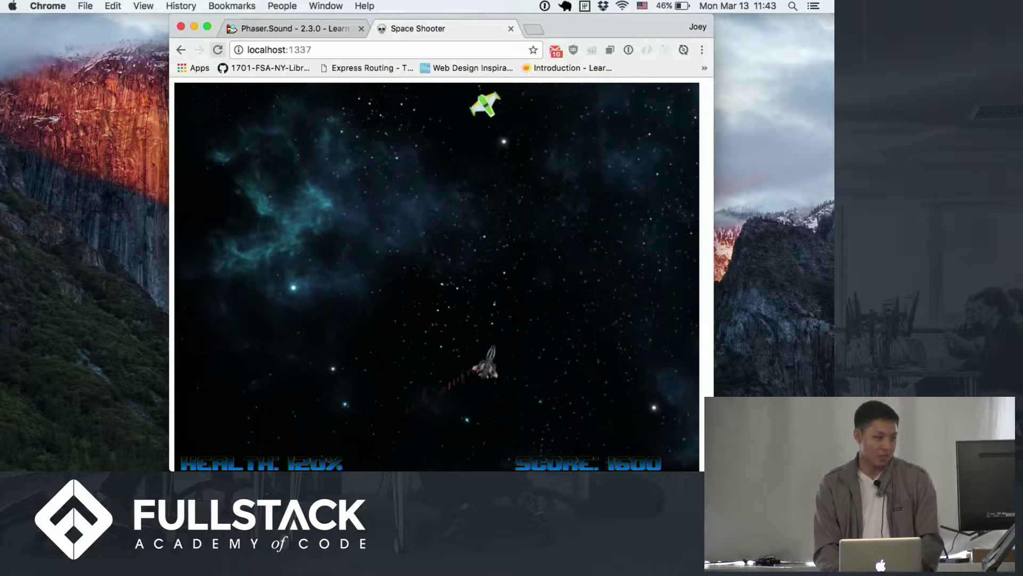
pyautogui.press('space')
pyautogui.press('Left')
pyautogui.press('space')
pyautogui.press('Left')
pyautogui.press('space')
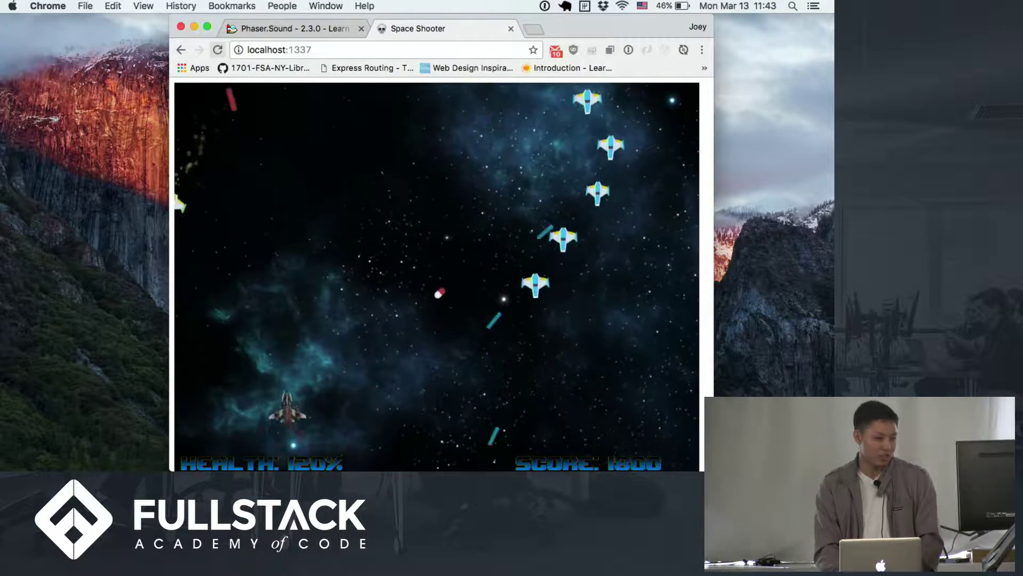
pyautogui.press('Right')
pyautogui.press('Right')
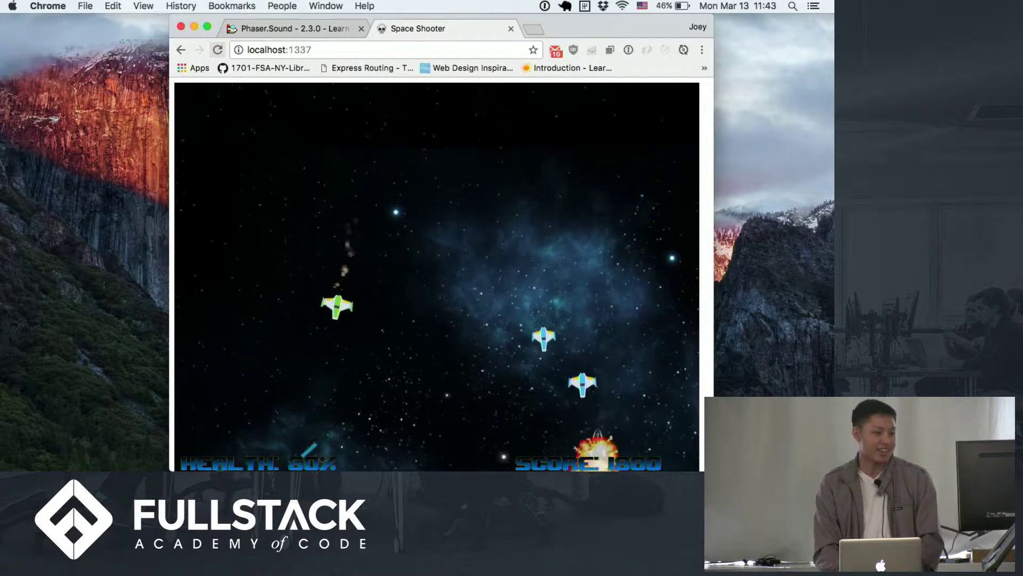
# - Steer up, left, right and down until the ship is destroyed at 3000 points
pyautogui.press('Up')
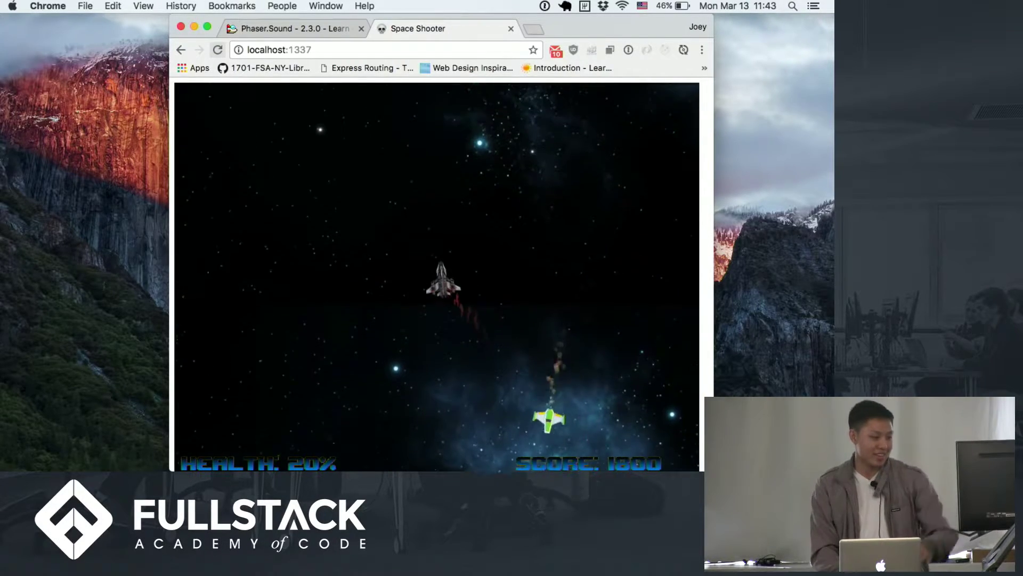
pyautogui.press('Left')
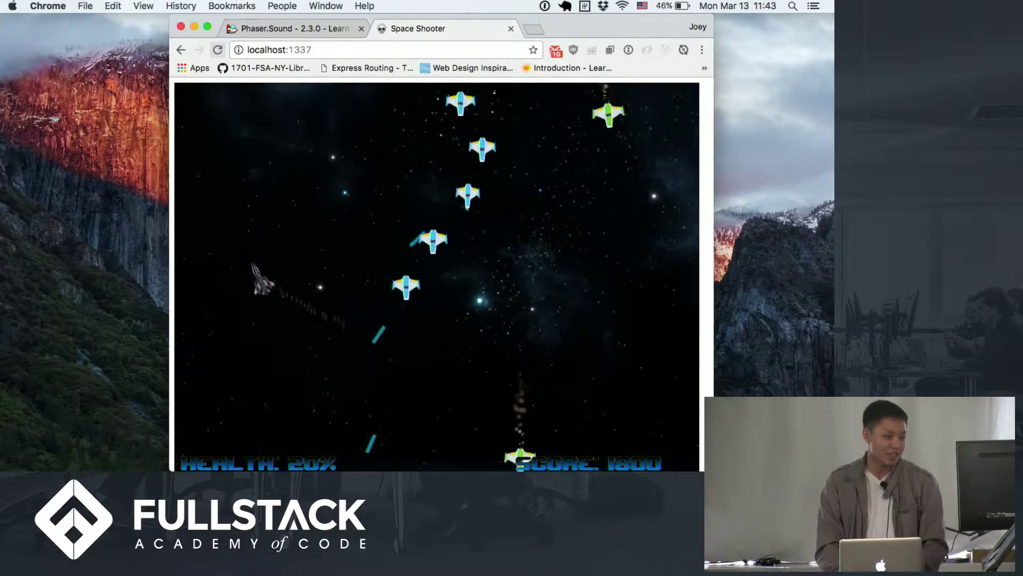
pyautogui.press('Up')
pyautogui.press('Right')
pyautogui.press('Right')
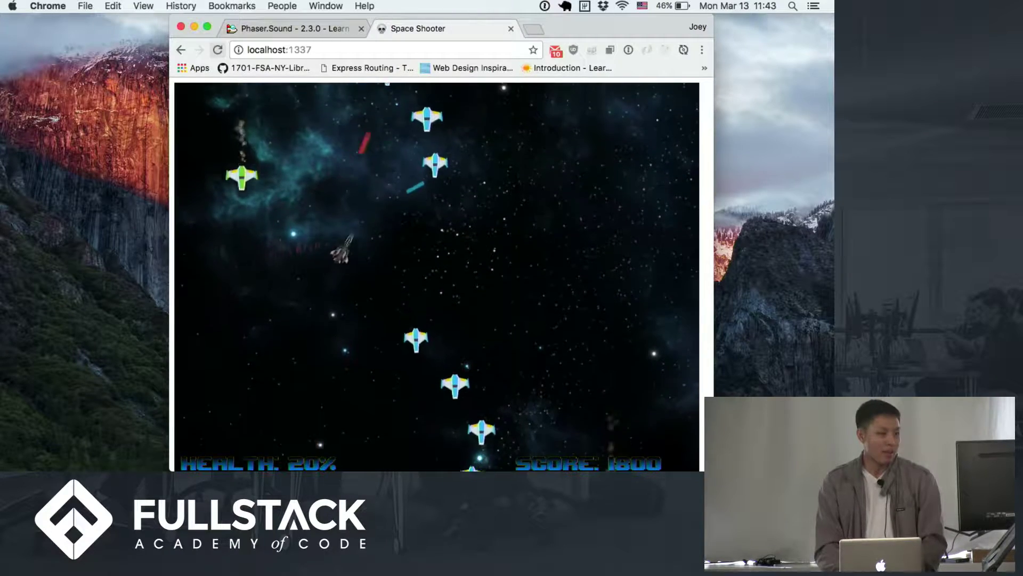
pyautogui.press('Down')
pyautogui.press('Left')
pyautogui.press('Down')
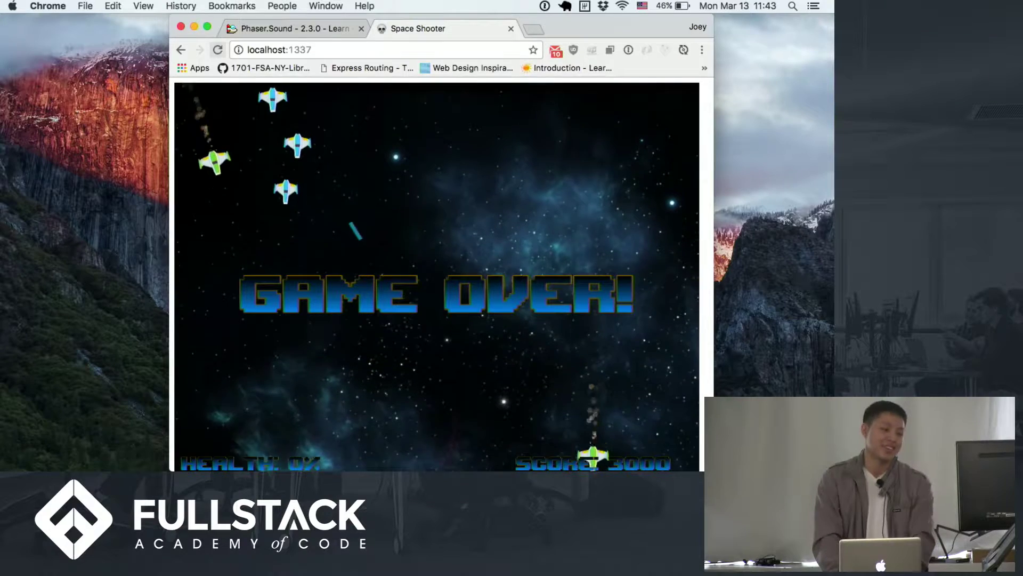
# - Restart after Game Over and weave left and right firing at enemies
pyautogui.press('space')
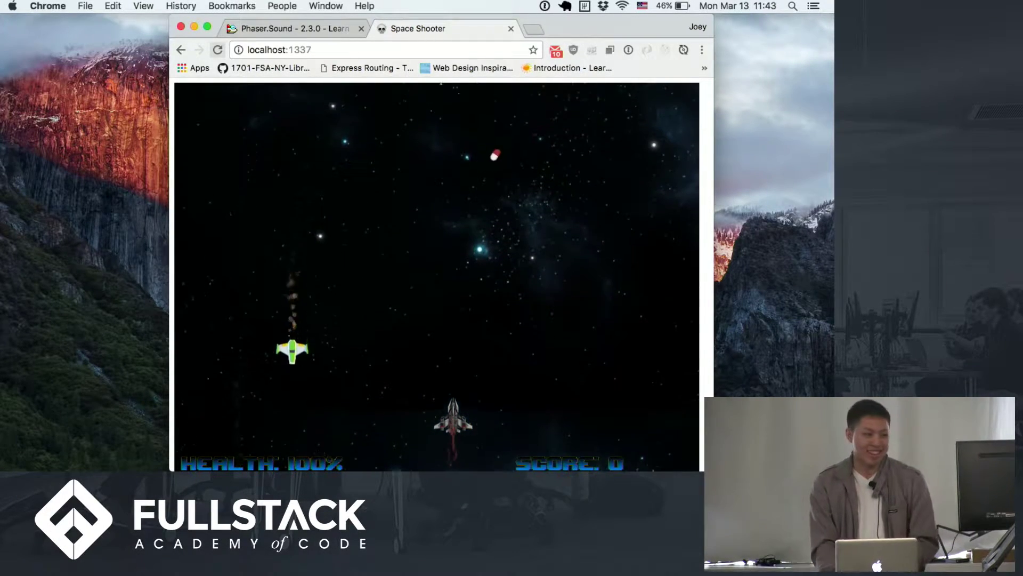
pyautogui.press('space')
pyautogui.press('Left')
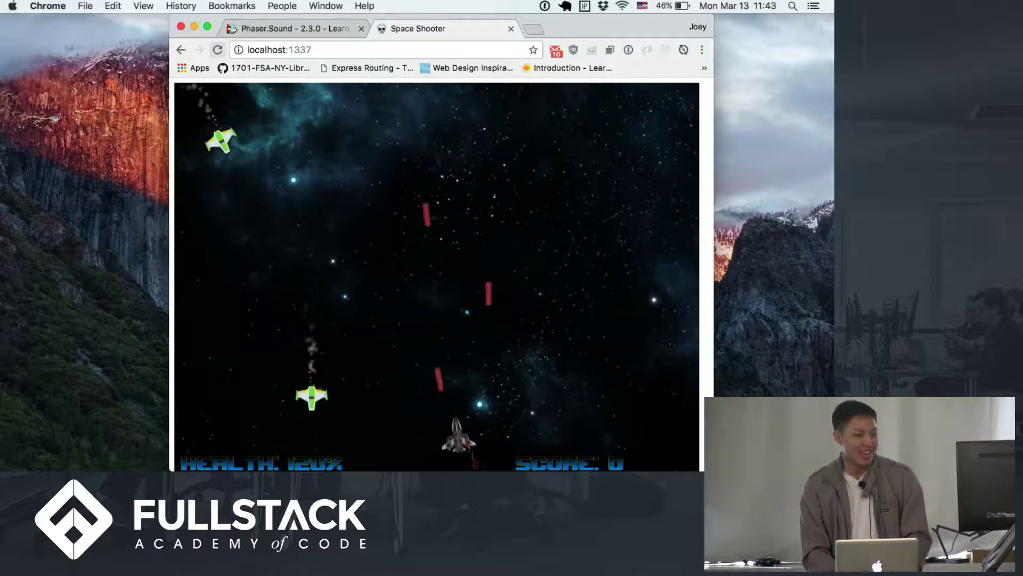
pyautogui.press('Left')
pyautogui.press('Right')
pyautogui.press('space')
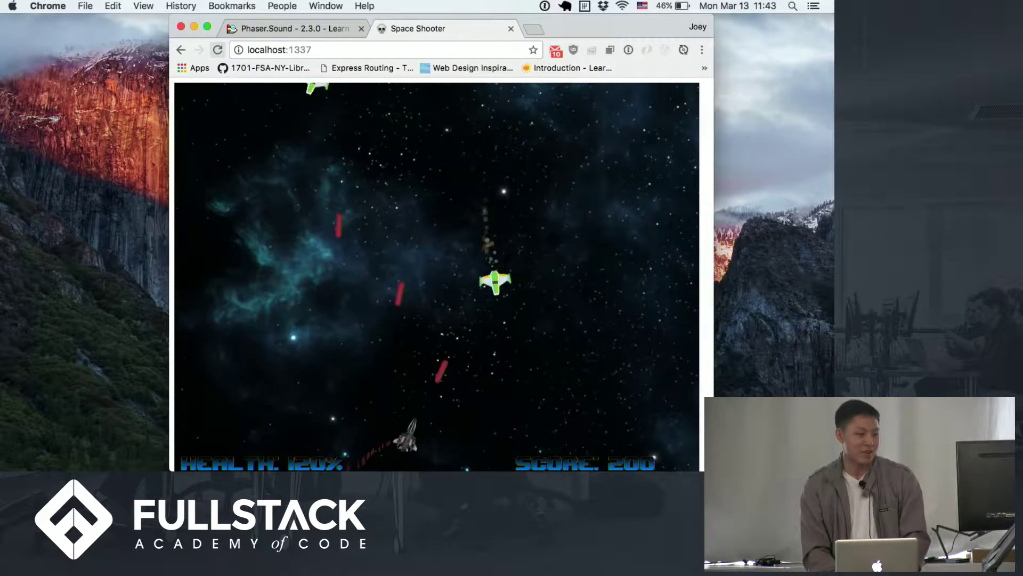
# - Shift the ship right, then left, shooting down enemies
pyautogui.press('Right')
pyautogui.press('space')
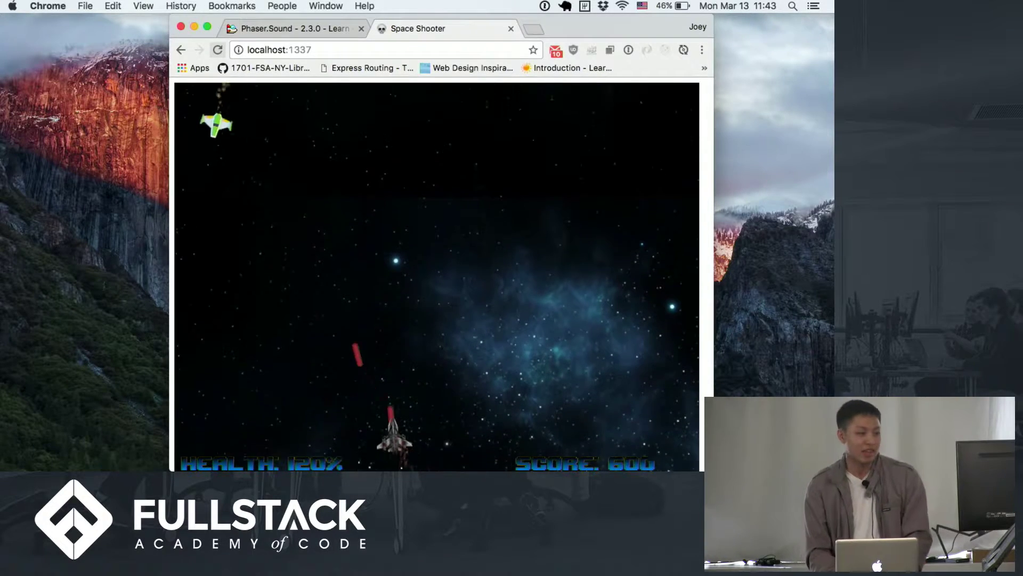
pyautogui.press('Right')
pyautogui.press('space')
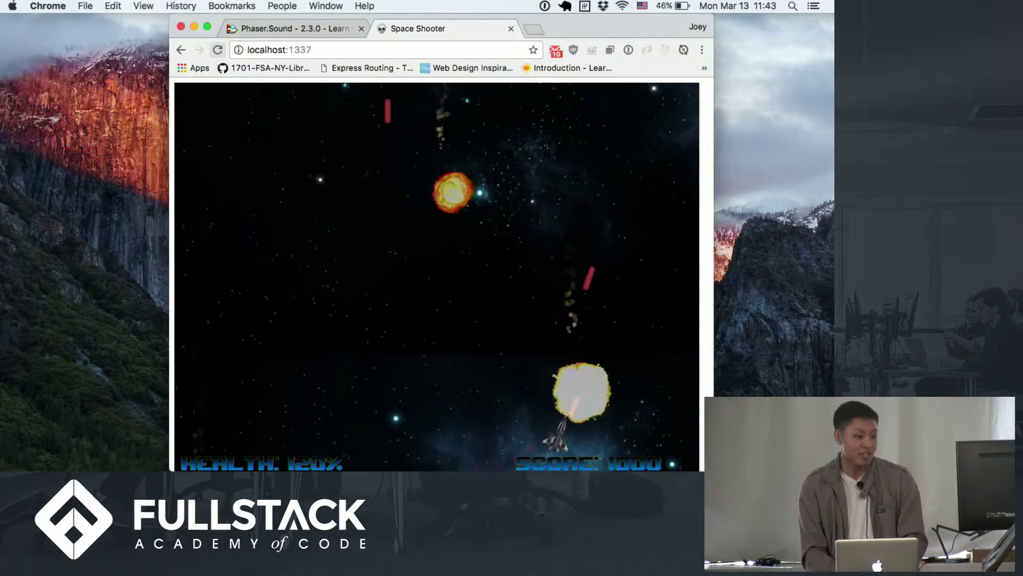
pyautogui.press('Left')
pyautogui.press('space')
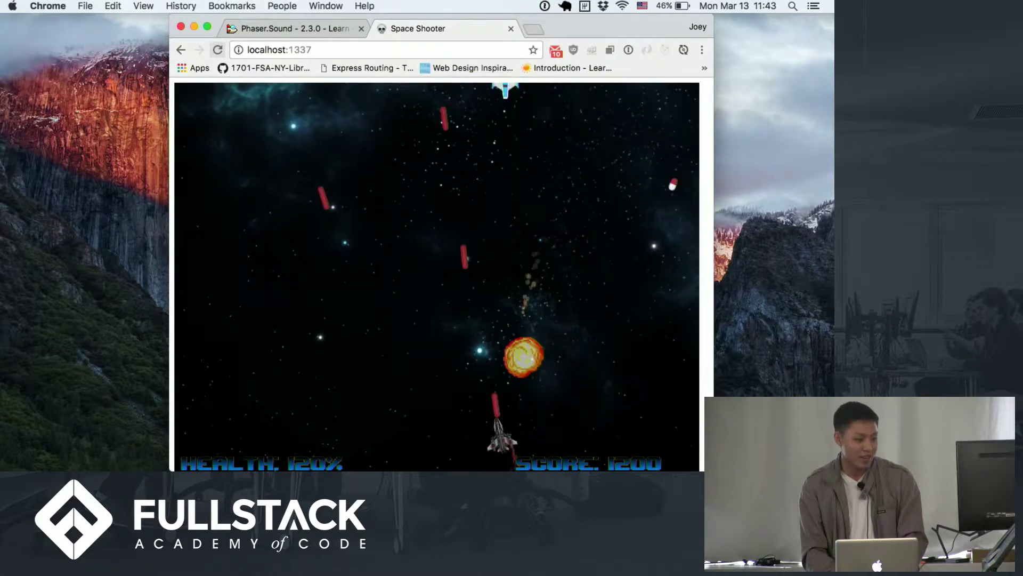
pyautogui.press('Left')
pyautogui.press('space')
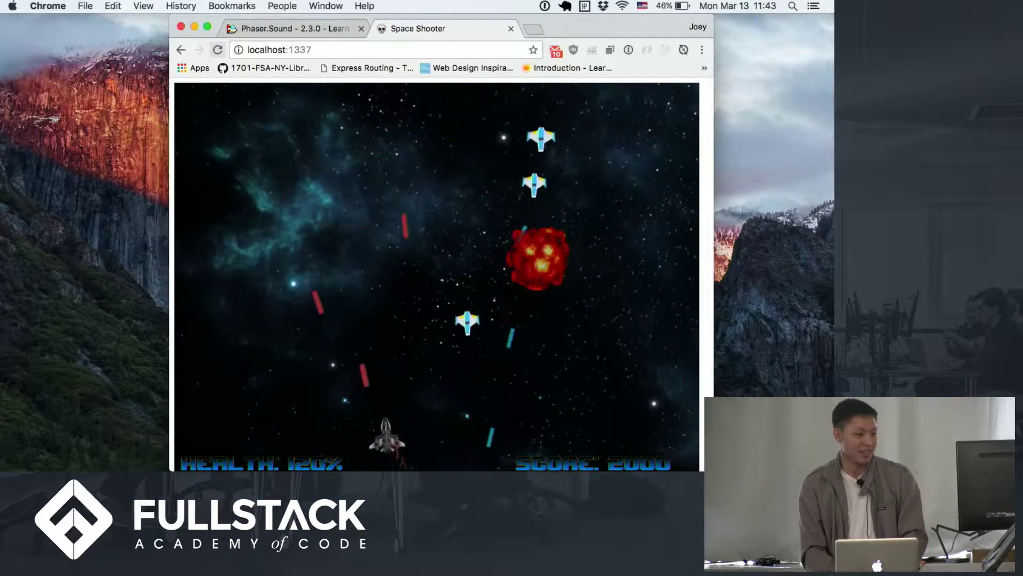
# - Keep shifting right and left while firing at enemy waves
pyautogui.press('space')
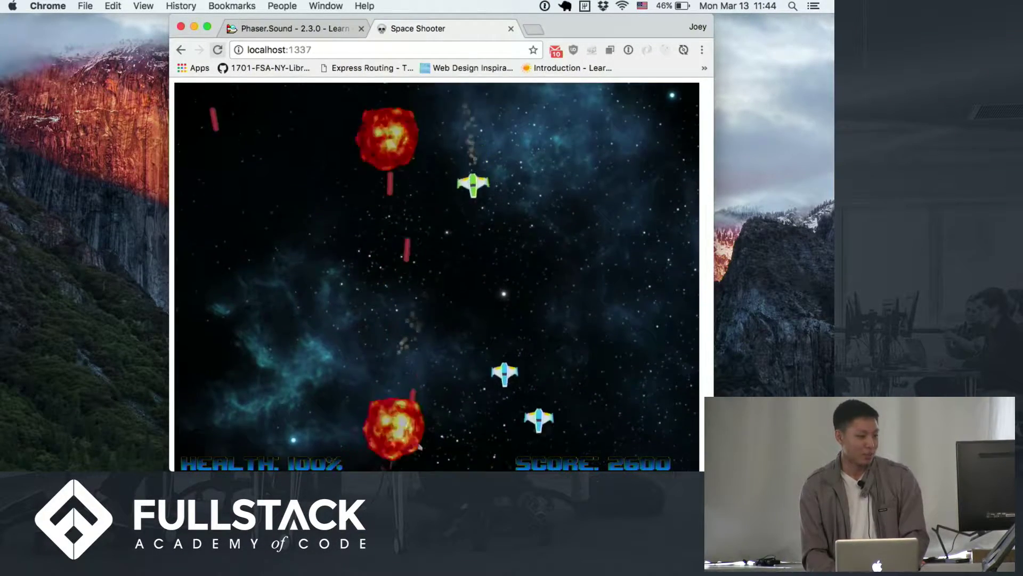
pyautogui.press('Right')
pyautogui.press('Left')
pyautogui.press('space')
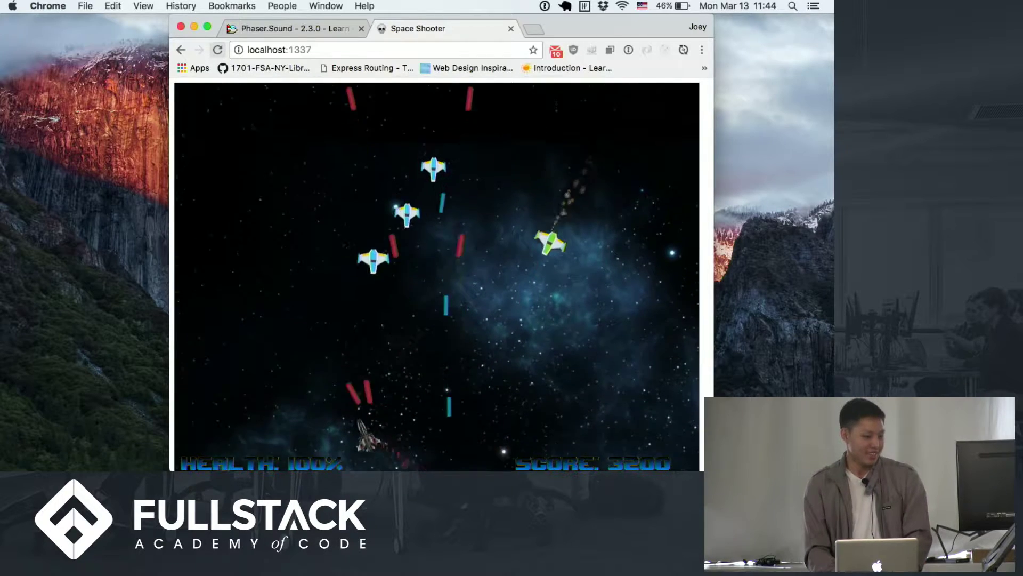
pyautogui.press('space')
pyautogui.press('Right')
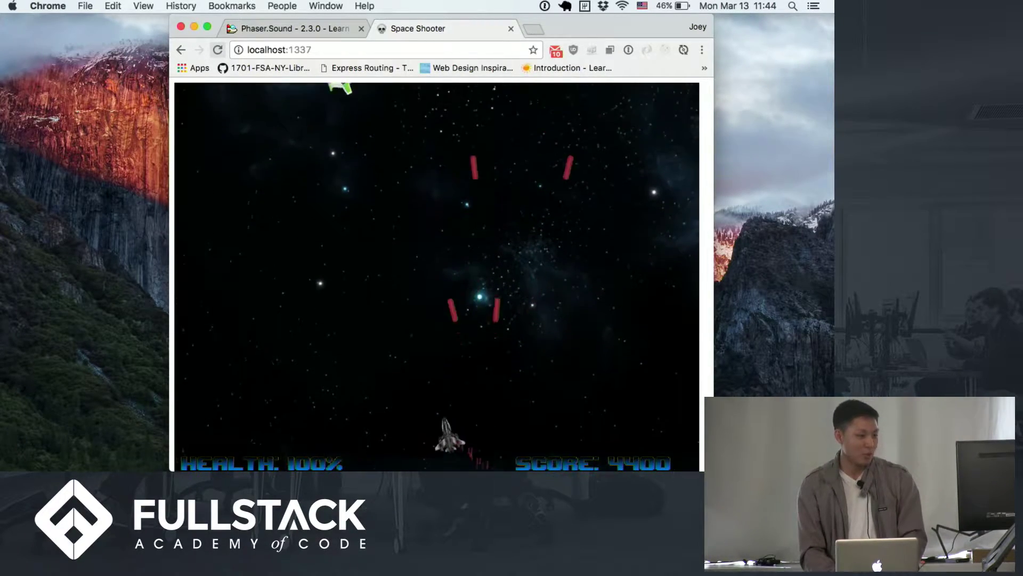
# - Keep firing while moving, reaching 10400 points as the boss enters
pyautogui.press('space')
pyautogui.press('Right')
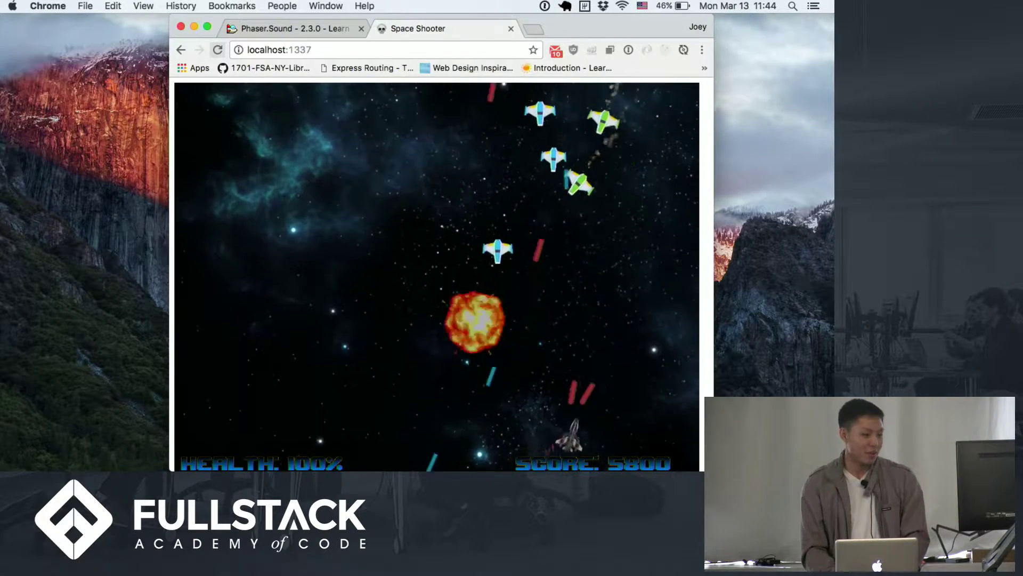
pyautogui.press('space')
pyautogui.press('Left')
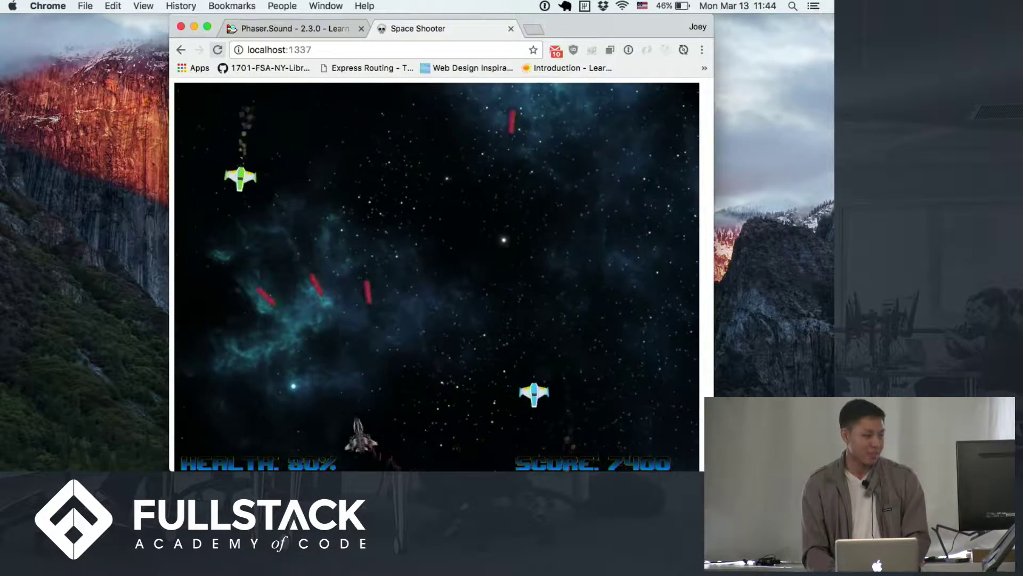
pyautogui.press('space')
pyautogui.press('Right')
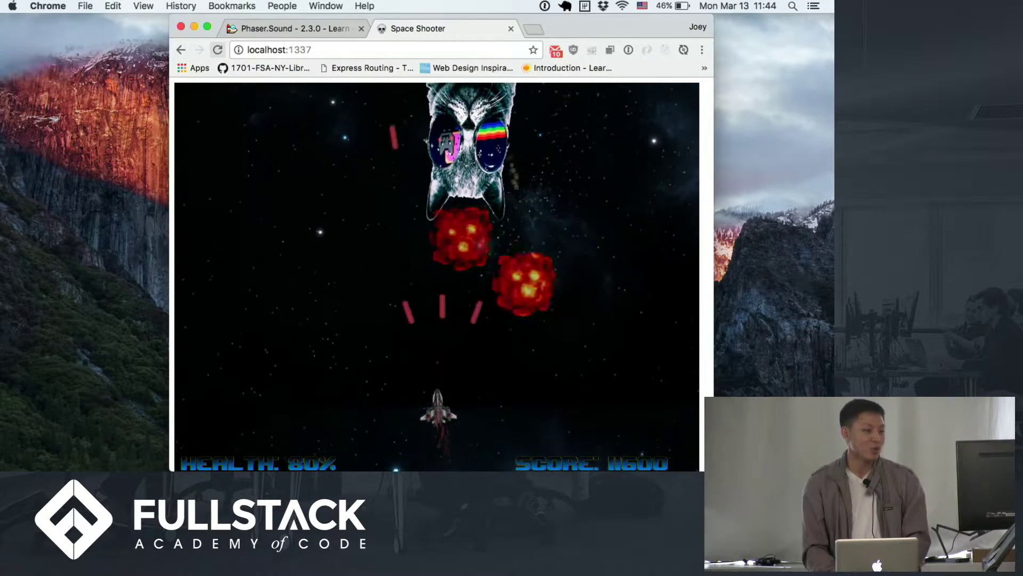
# - Drift the ship left firing at the boss until its laser destroys it
pyautogui.press('space')
pyautogui.press('Left')
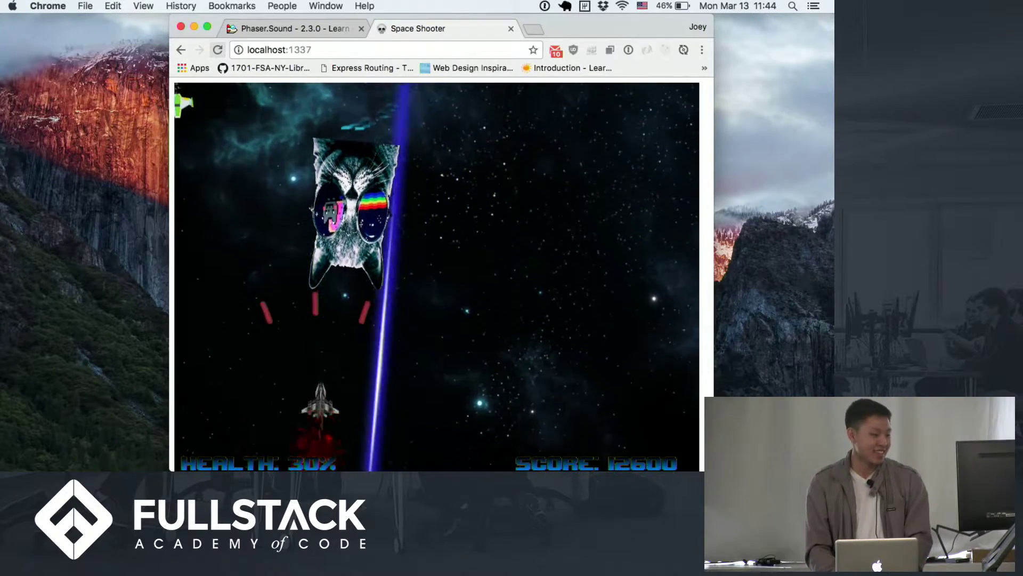